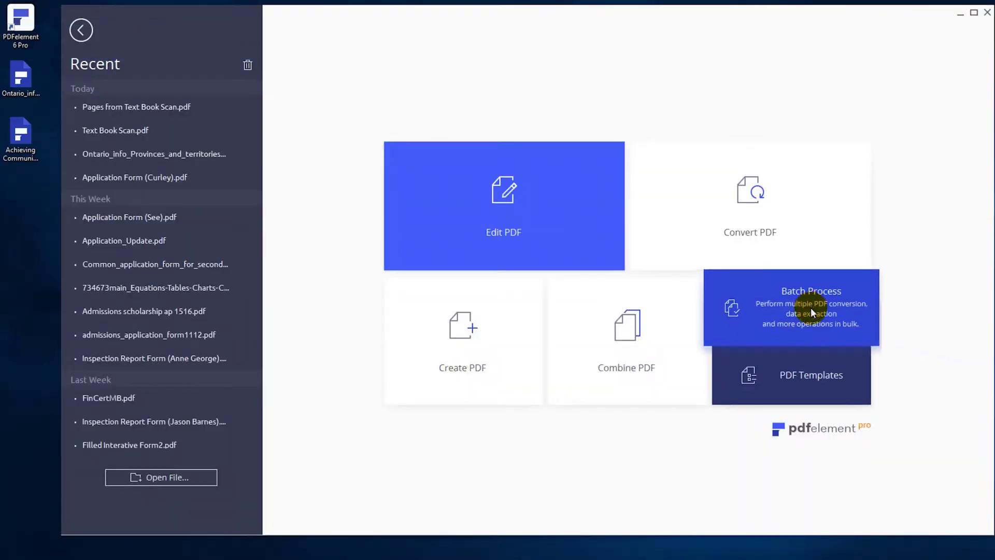
# Add Ontario_info_Provinces_and_territories_EN.pdf to a new batch conversion.
pyautogui.click(811, 311)
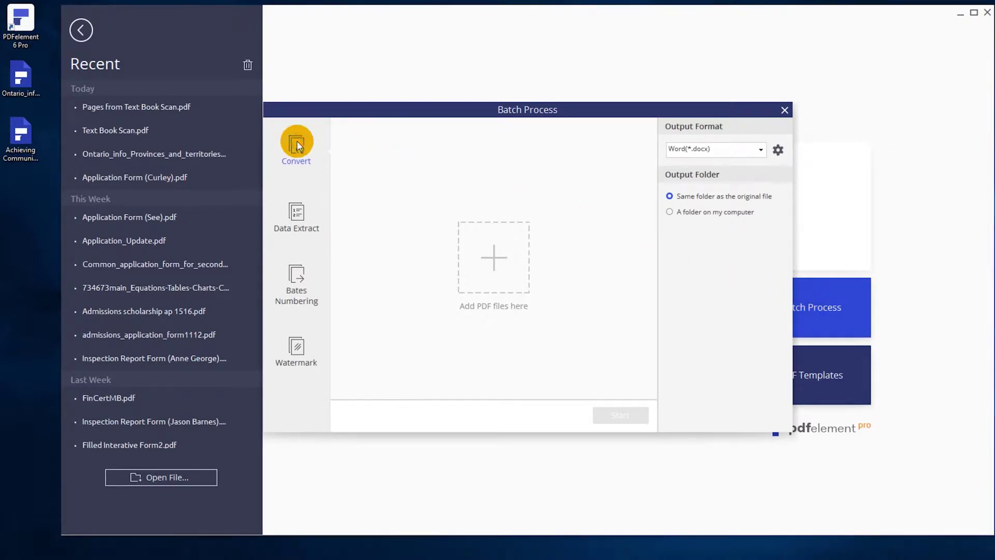
pyautogui.click(501, 260)
pyautogui.click(770, 300)
pyautogui.doubleClick(770, 292)
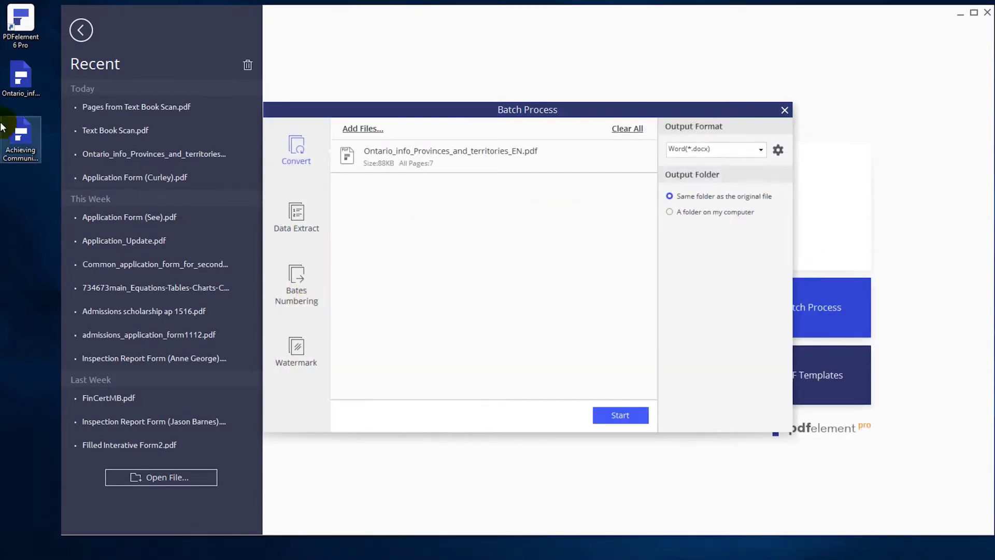
# Add the Achieving Community Amenities report and keep Word (*.docx) as the output format.
pyautogui.moveTo(288, 208); pyautogui.dragTo(521, 230)
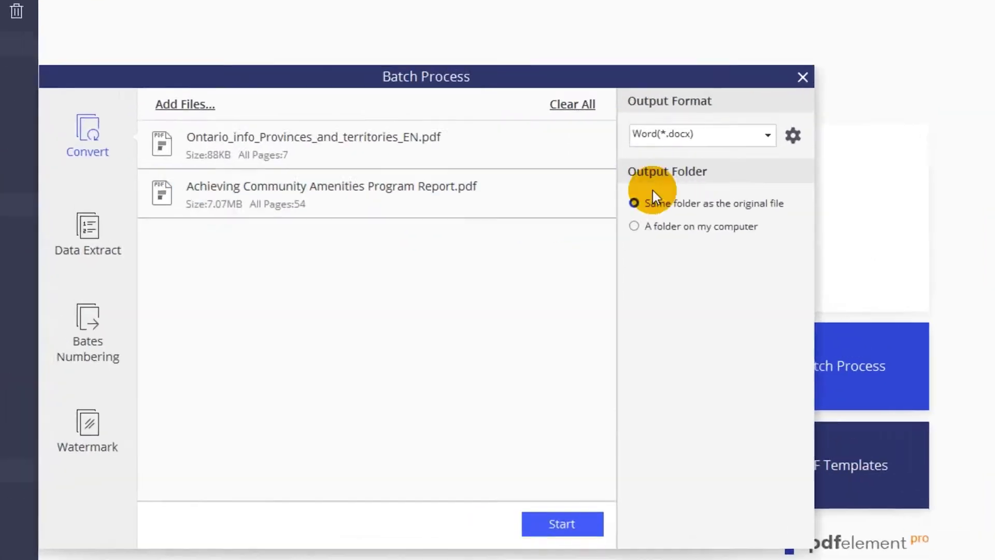
pyautogui.click(761, 148)
pyautogui.moveTo(778, 167)
pyautogui.mouseDown()
pyautogui.moveTo(769, 232)
pyautogui.moveTo(780, 147)
pyautogui.mouseUp()
pyautogui.click(693, 148)
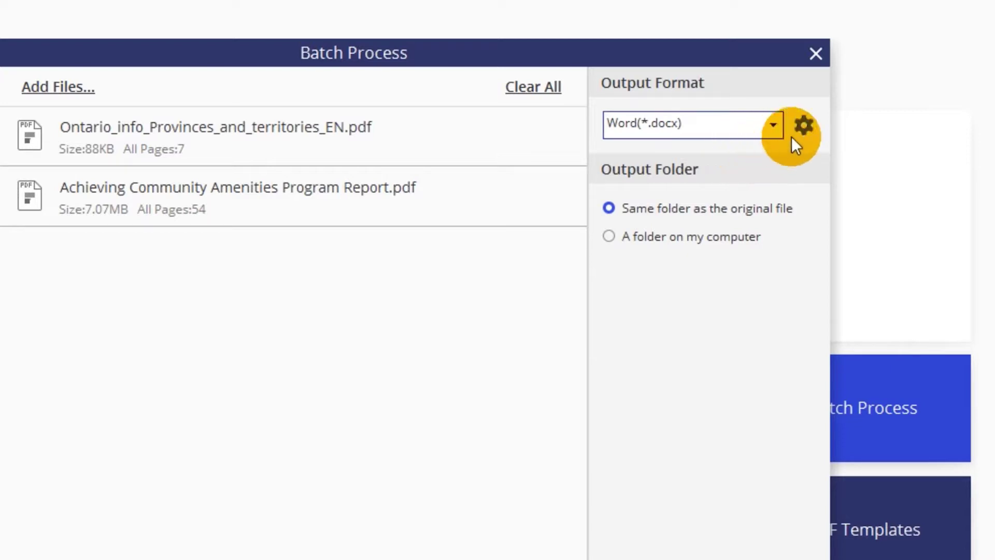
# Set the Word conversion settings to apply OCR only to scanned PDFs.
pyautogui.click(803, 125)
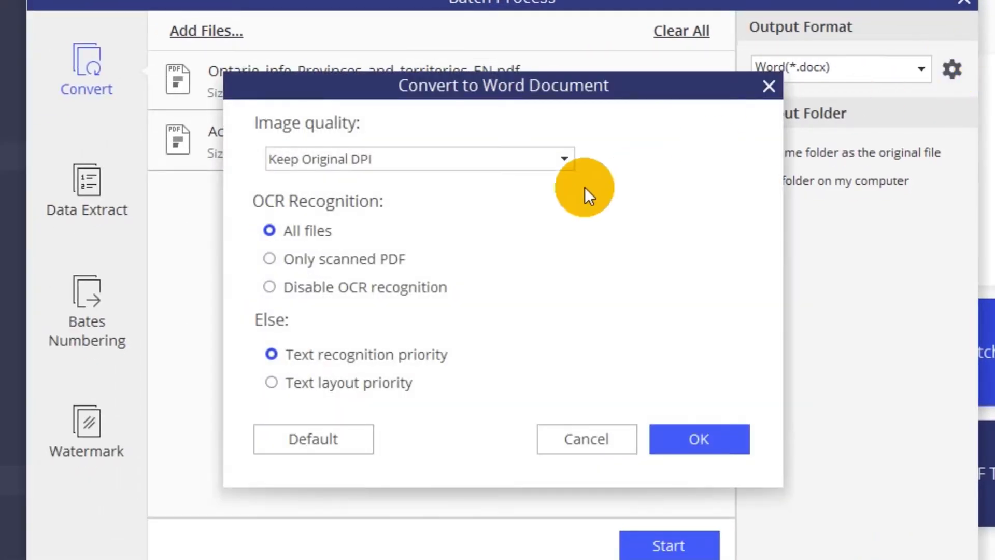
pyautogui.click(295, 262)
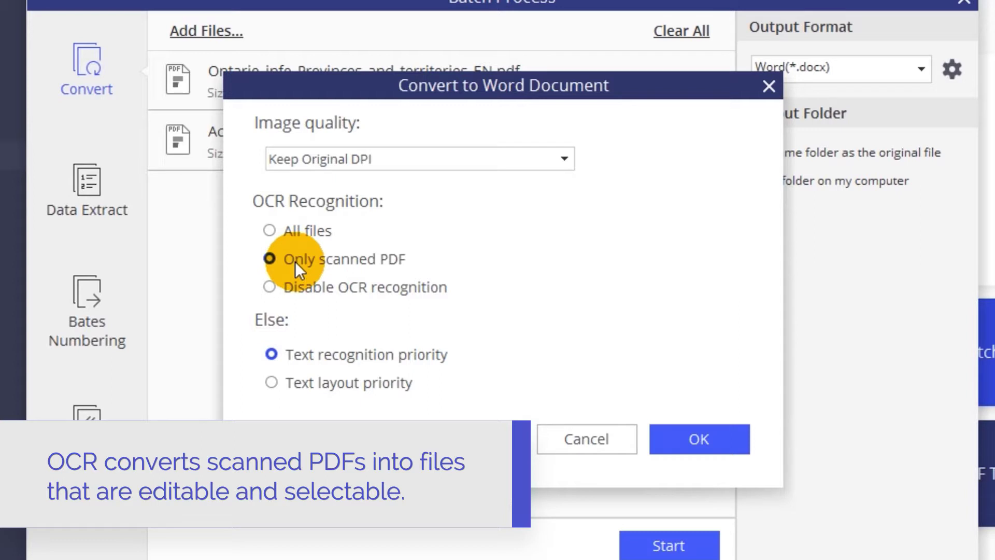
pyautogui.click(699, 439)
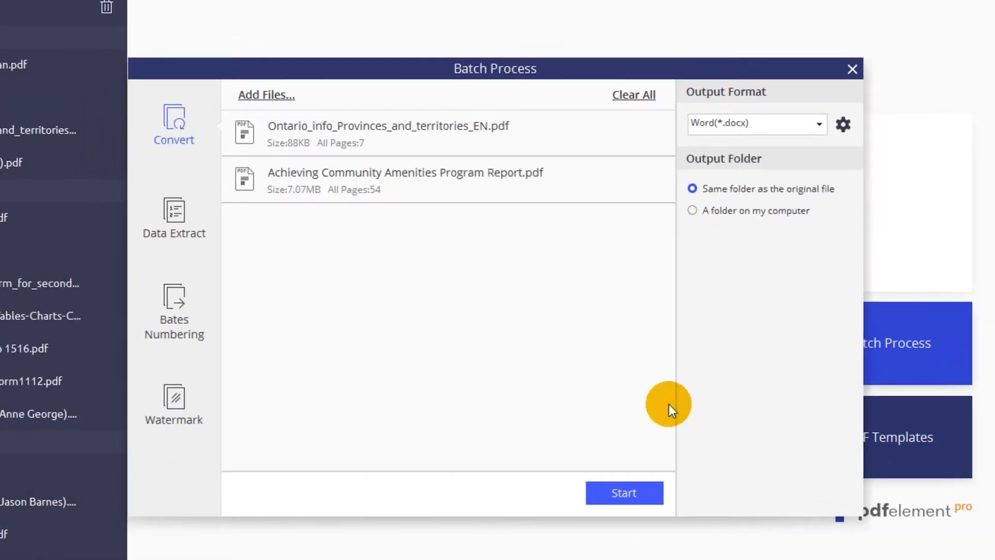
# Convert both PDFs to Word and open the converted Ontario .docx file.
pyautogui.click(638, 493)
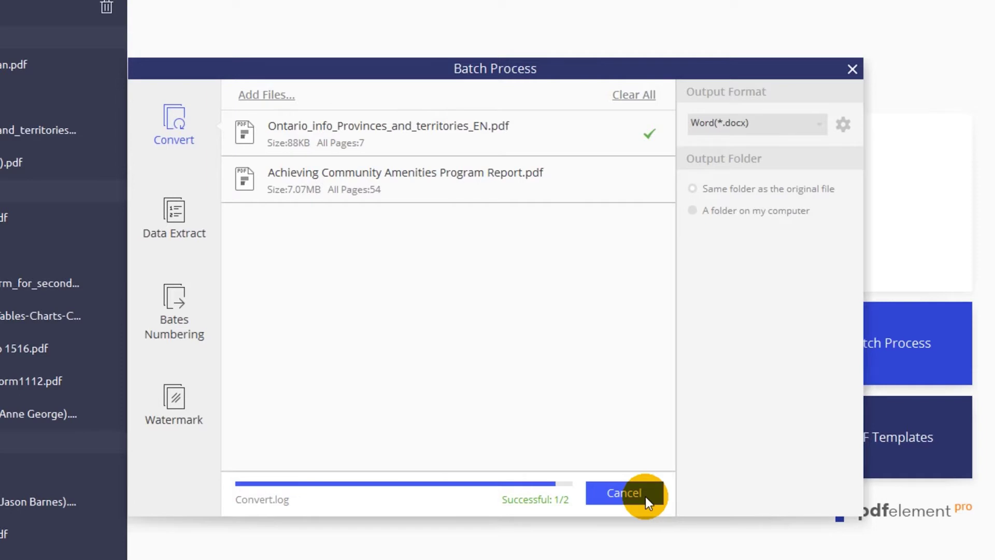
pyautogui.click(646, 497)
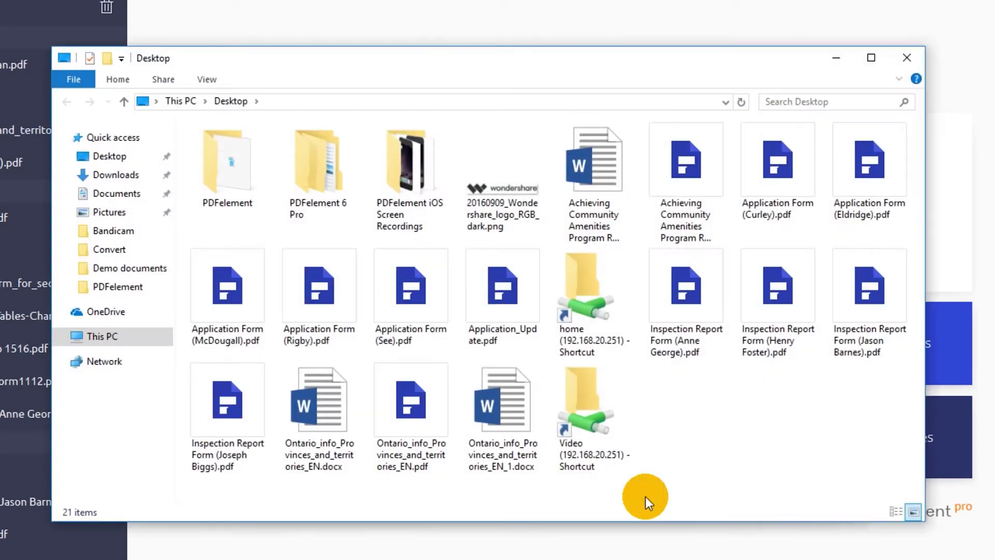
pyautogui.doubleClick(518, 413)
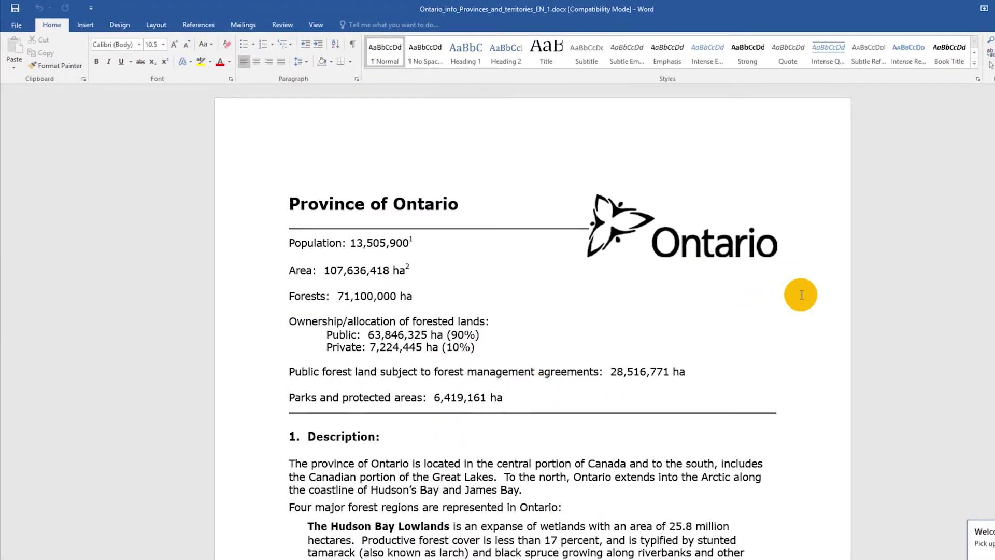
pyautogui.scroll(-8, 800, 295)
pyautogui.scroll(-8, 800, 295)
pyautogui.scroll(-8, 801, 295)
pyautogui.scroll(-8, 801, 295)
pyautogui.scroll(-8, 801, 295)
pyautogui.scroll(-6, 801, 294)
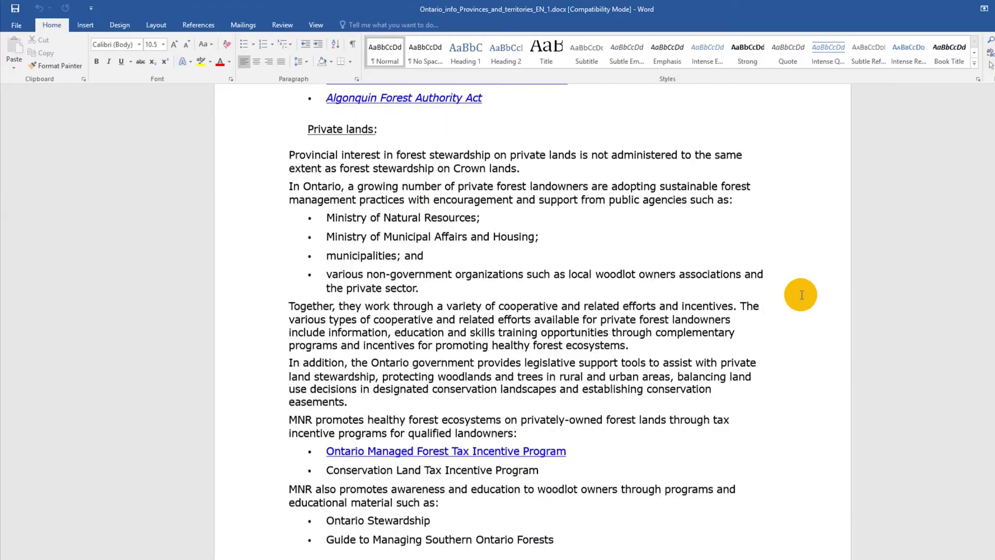